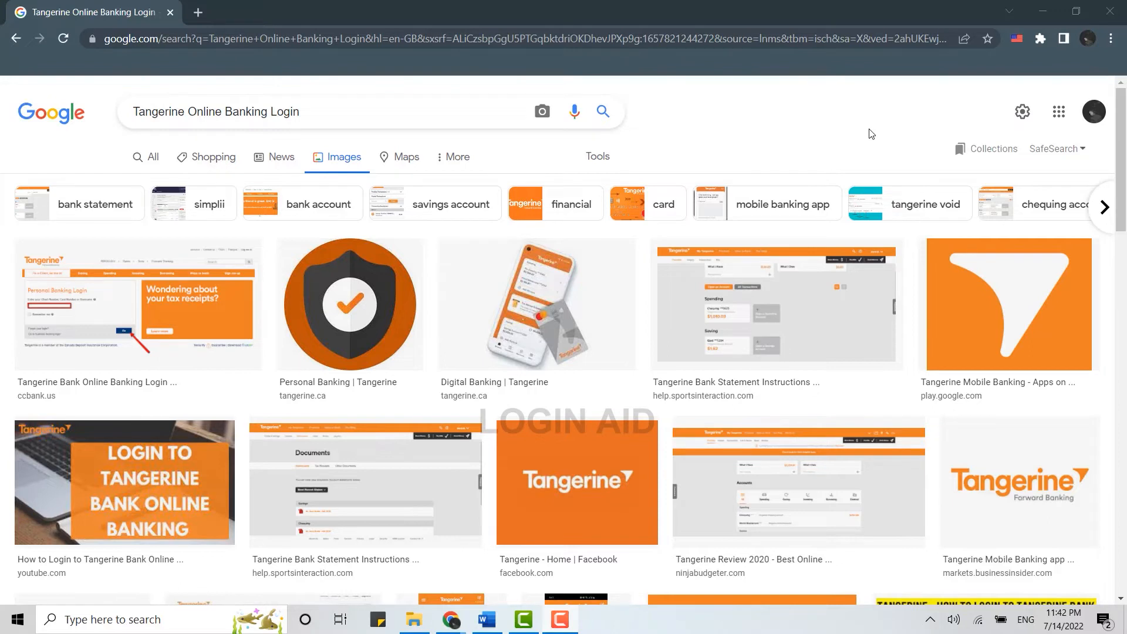
# Load tangerine.com in a fresh browser tab
pyautogui.click(197, 12)
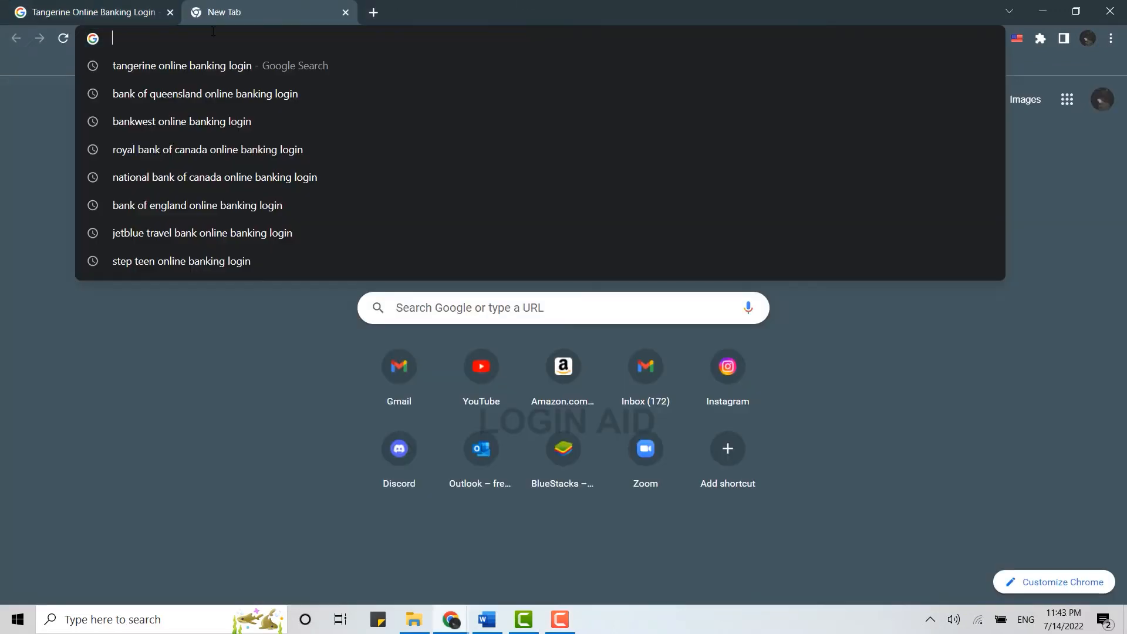
pyautogui.write('ta')
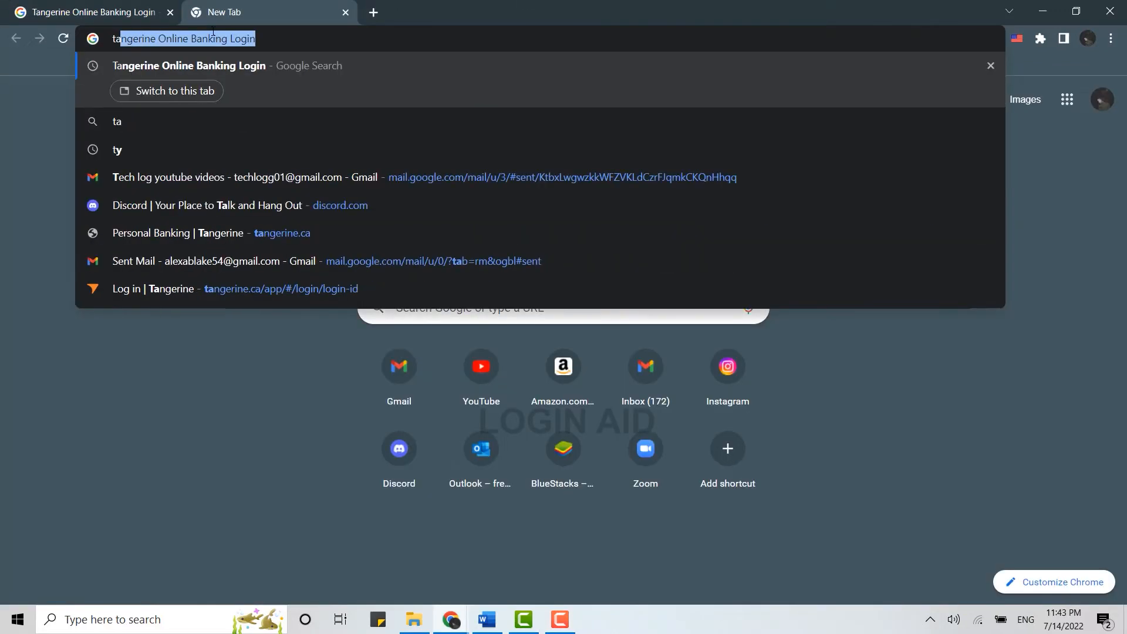
pyautogui.write('ngerine.com')
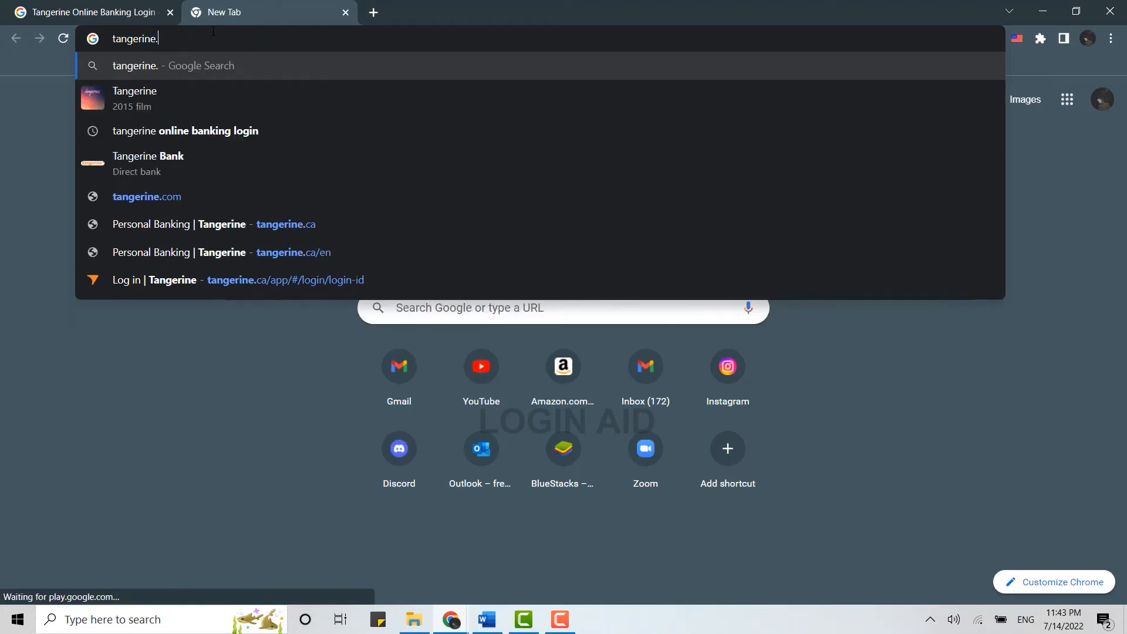
pyautogui.press('Return')
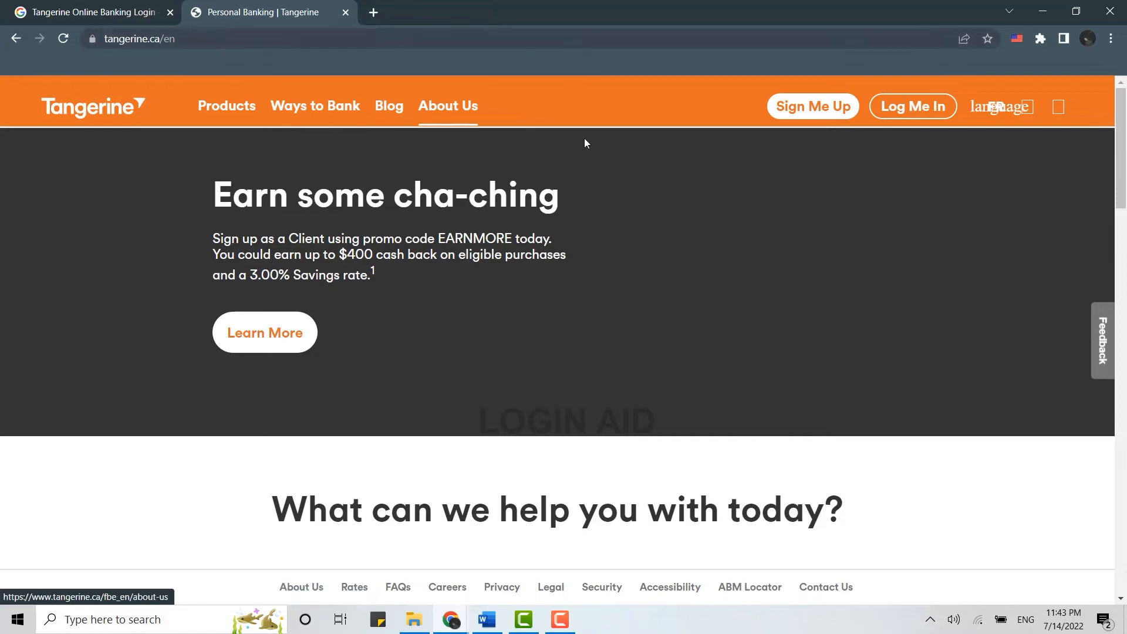
# Reach the Tangerine Log in page via the 'Log Me In' button
pyautogui.click(945, 102)
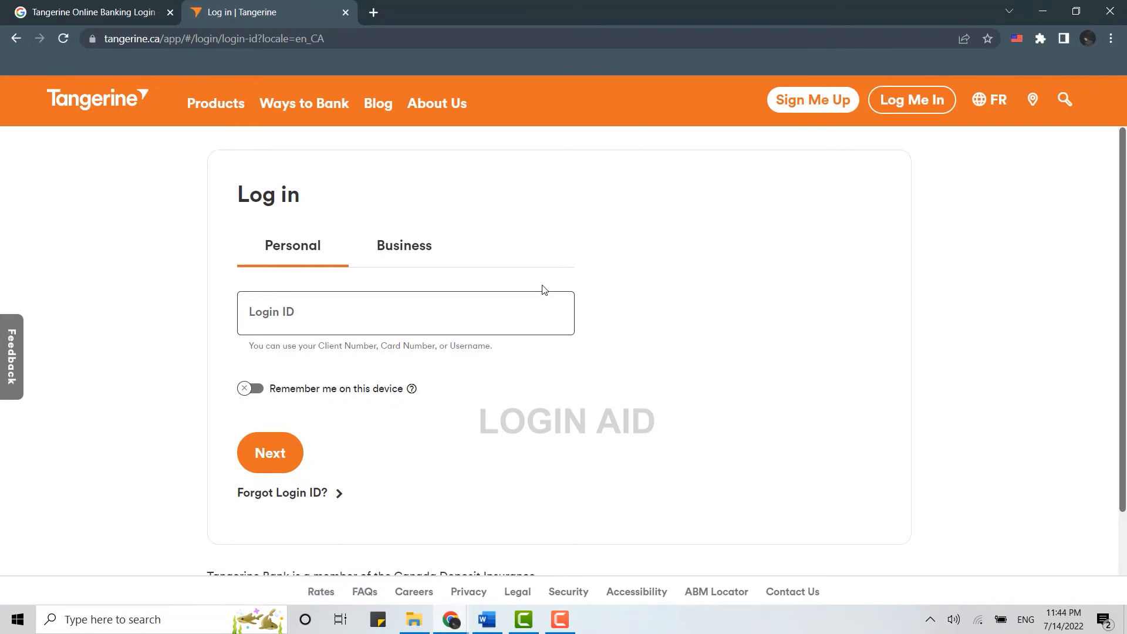
# Enter a Login ID in the Personal tab's Login ID field
pyautogui.click(326, 309)
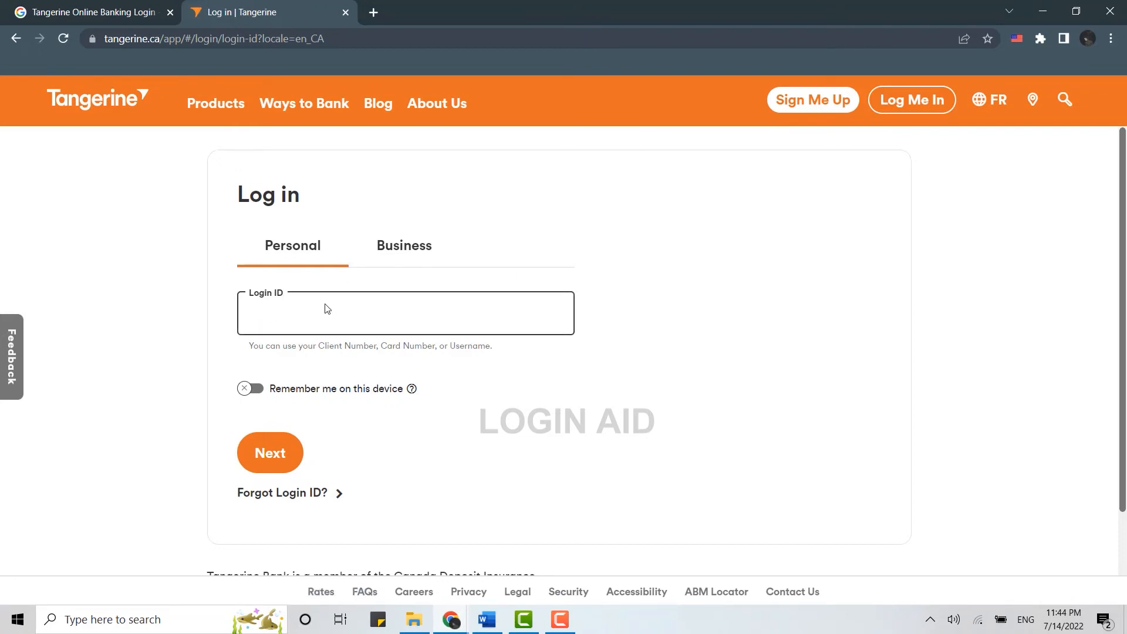
pyautogui.write('alexabalke')
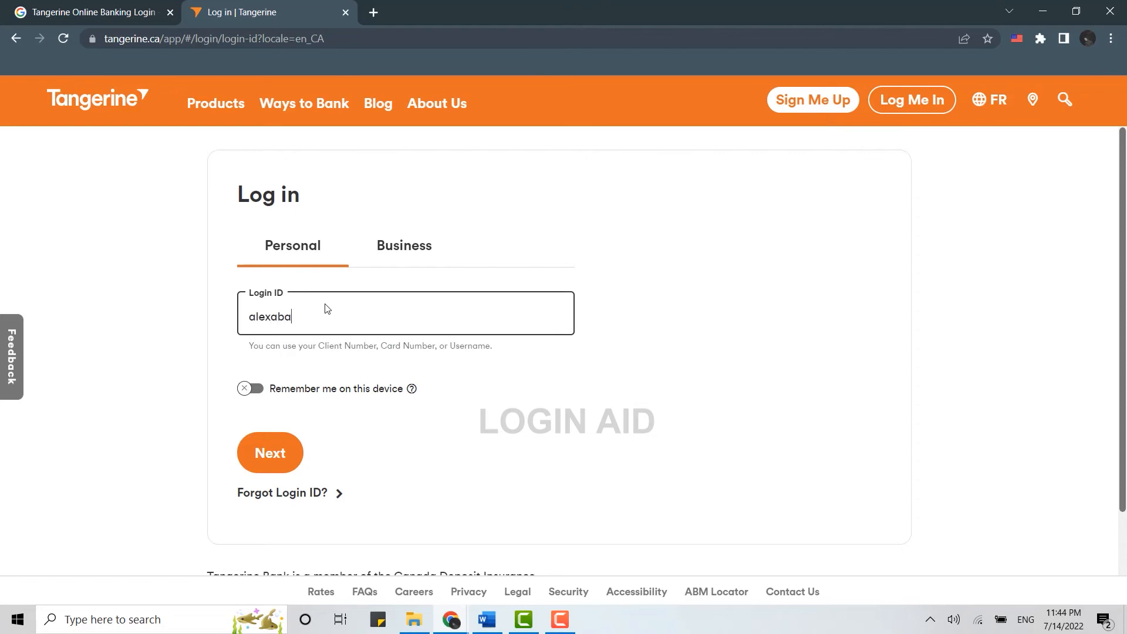